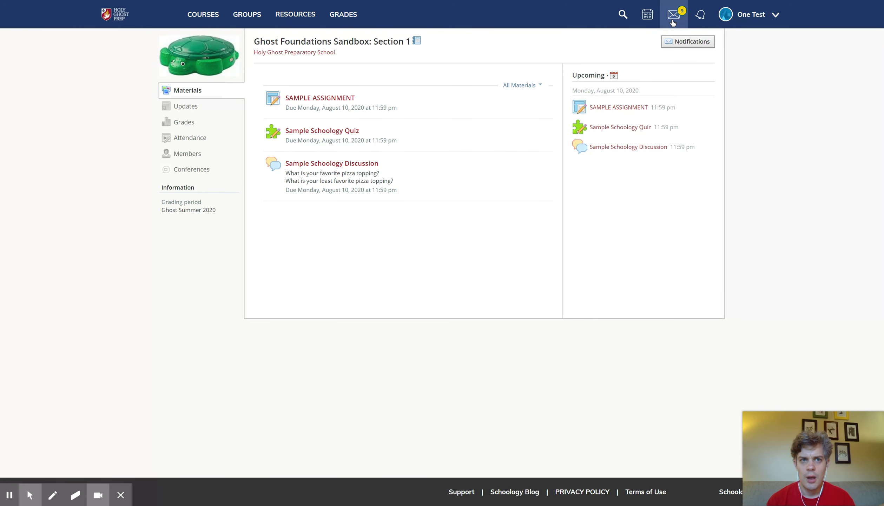
# Open the full Messages inbox from the envelope menu's View All link.
pyautogui.click(673, 22)
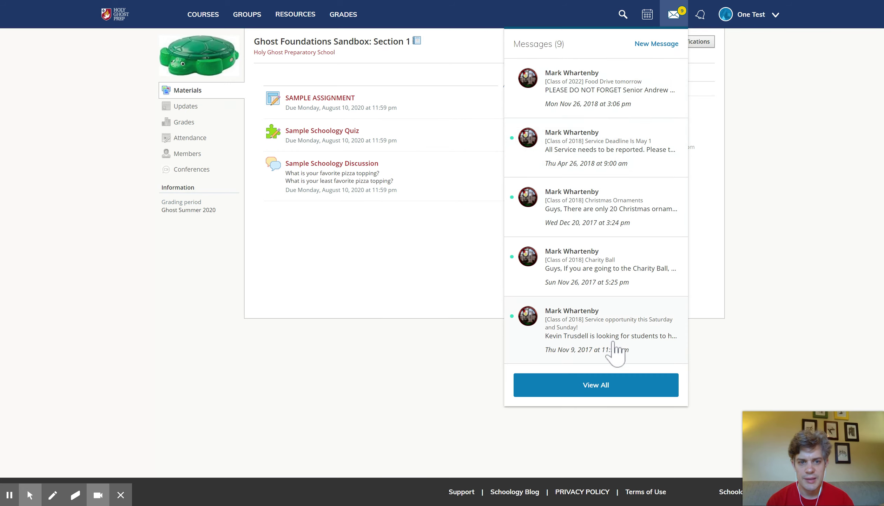
pyautogui.click(617, 401)
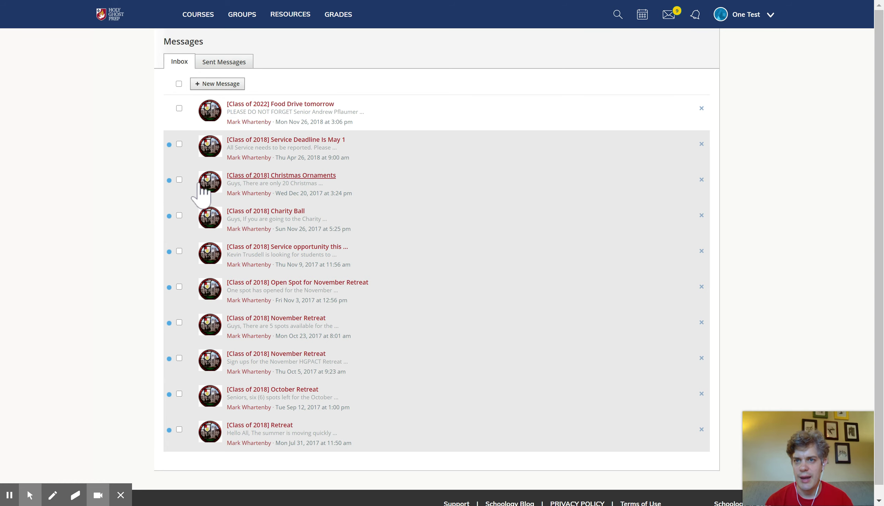
pyautogui.click(179, 83)
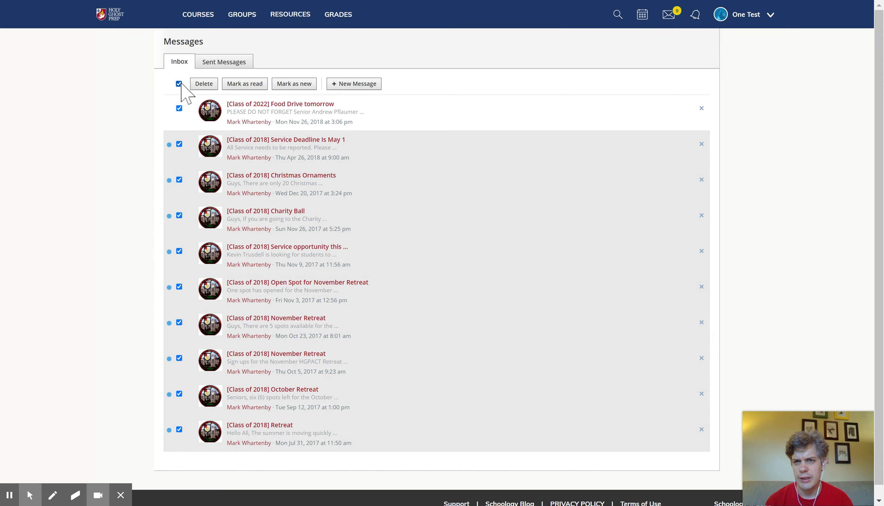
pyautogui.click(180, 84)
pyautogui.click(180, 180)
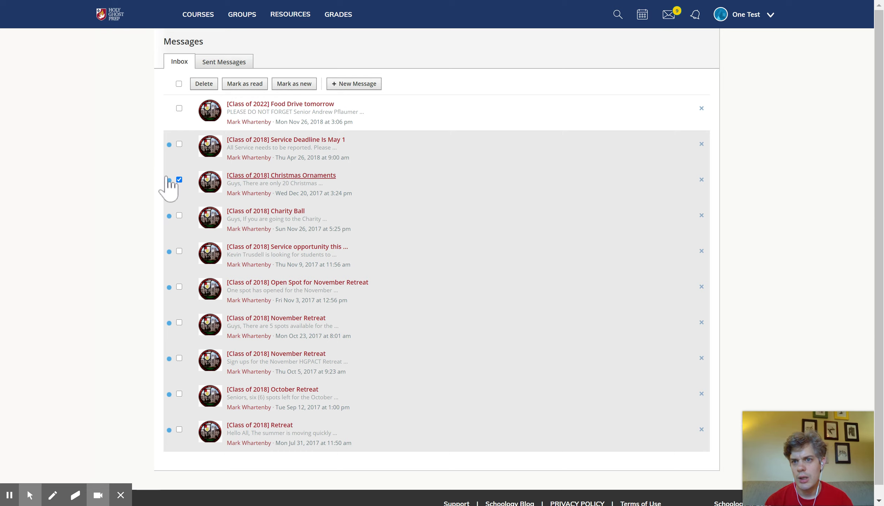
pyautogui.click(179, 179)
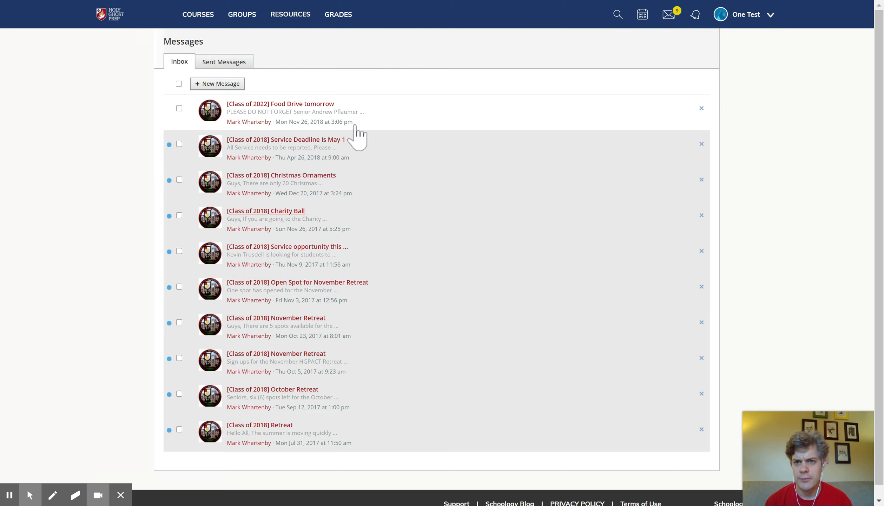
pyautogui.click(229, 59)
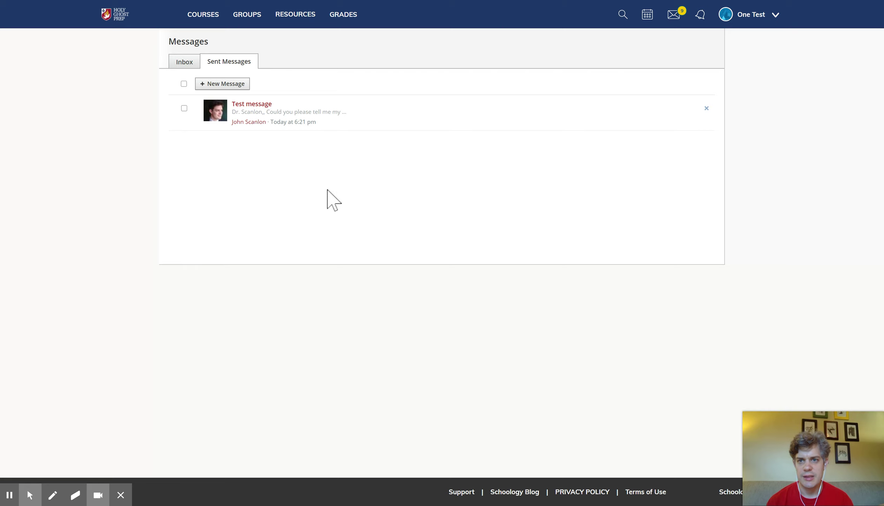
pyautogui.click(182, 64)
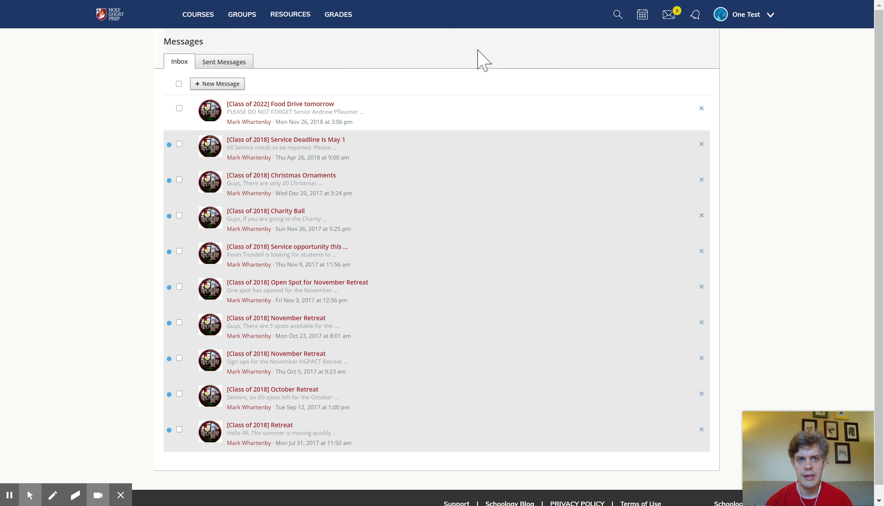
pyautogui.click(670, 22)
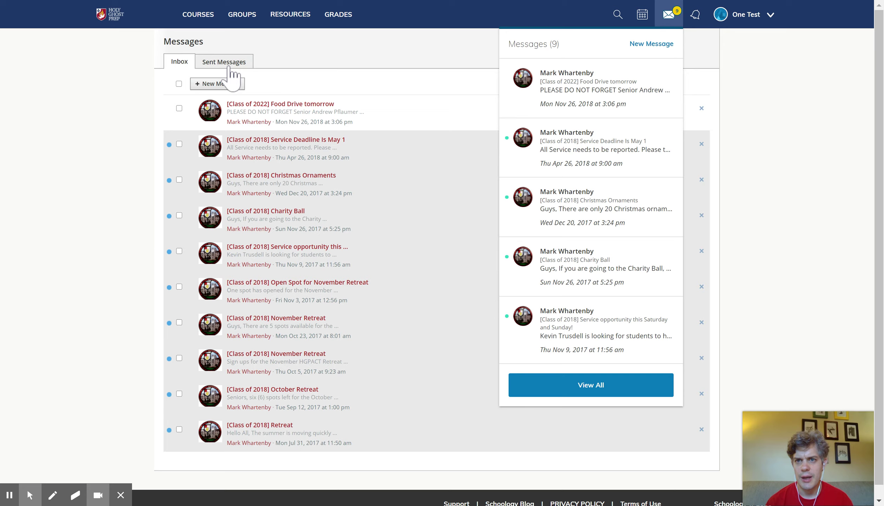
pyautogui.click(217, 61)
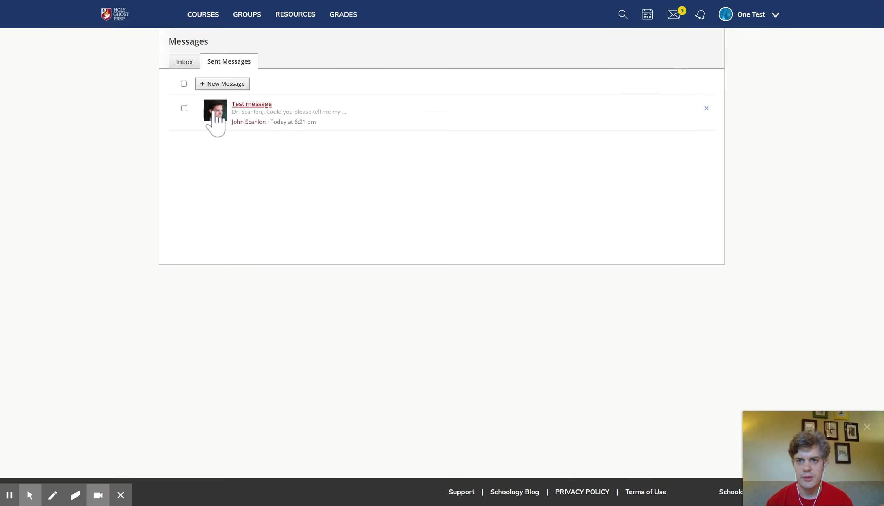
pyautogui.click(215, 114)
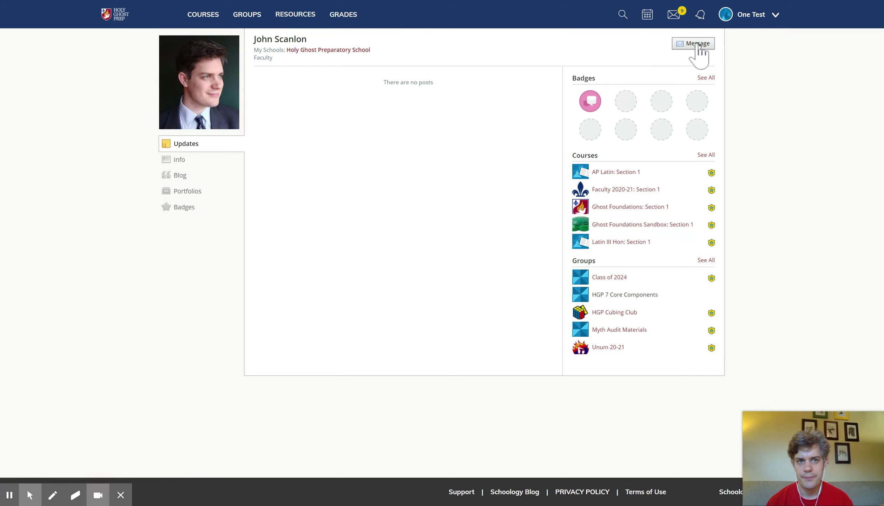
pyautogui.click(698, 44)
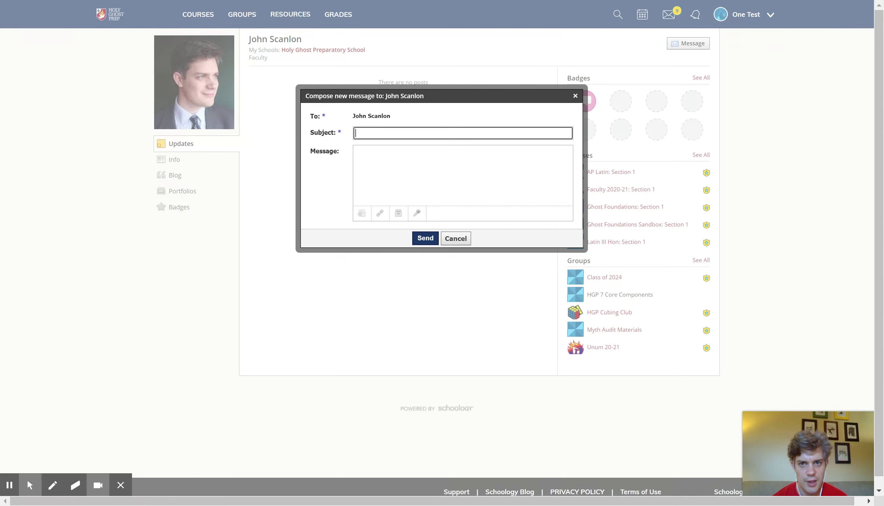
pyautogui.click(395, 165)
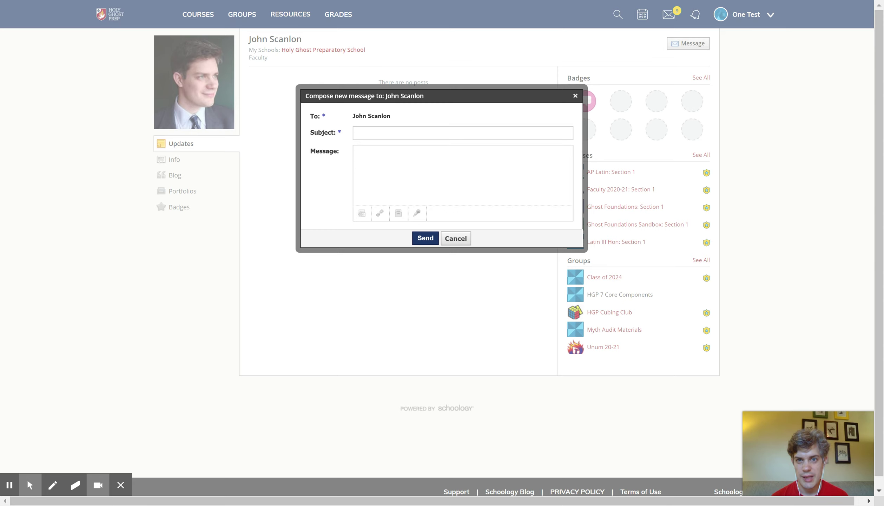
# Discard the open compose dialog and start a new blank message.
pyautogui.click(456, 239)
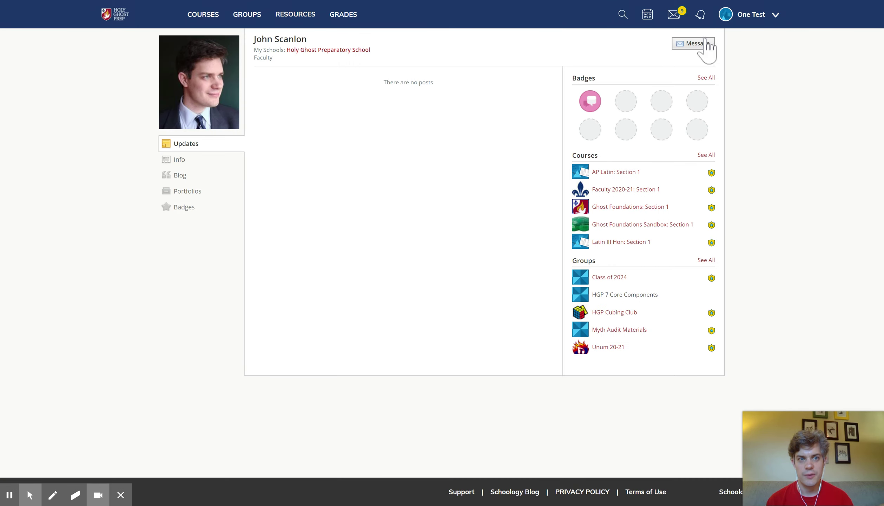
pyautogui.click(676, 16)
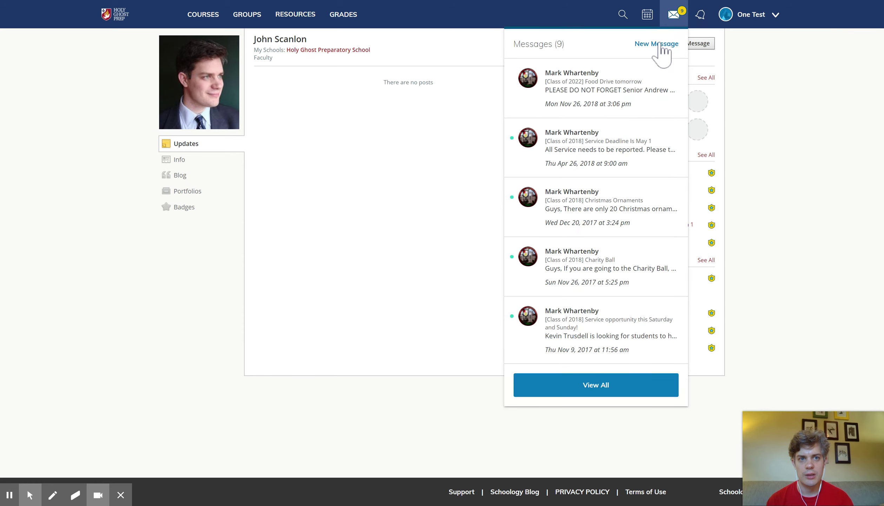
pyautogui.click(661, 43)
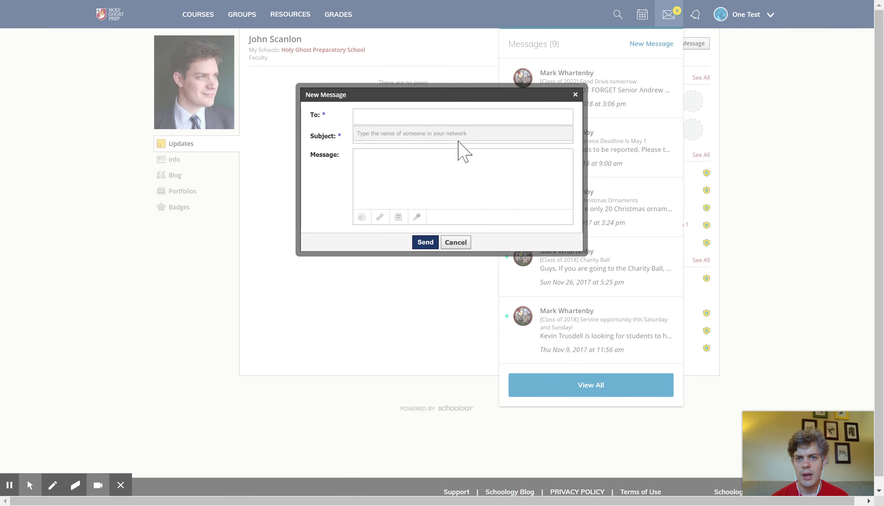
pyautogui.click(394, 115)
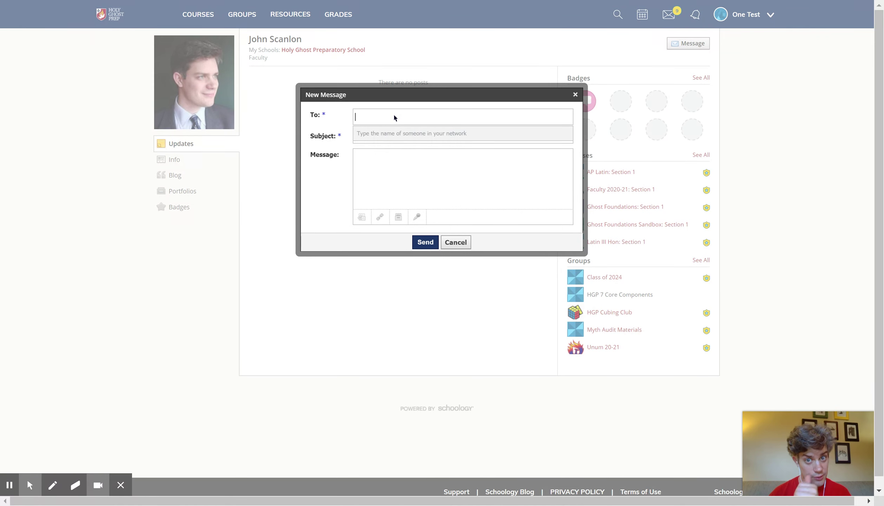
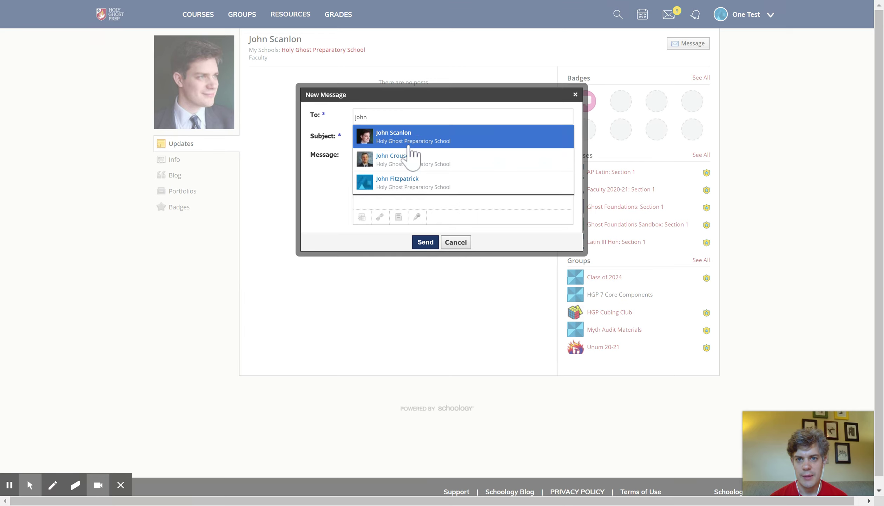
pyautogui.doubleClick(393, 116)
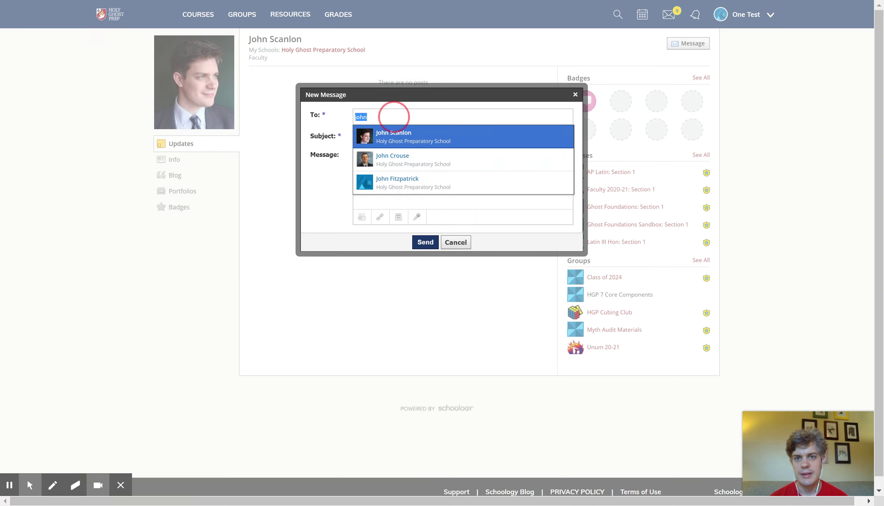
pyautogui.press('BackSpace')
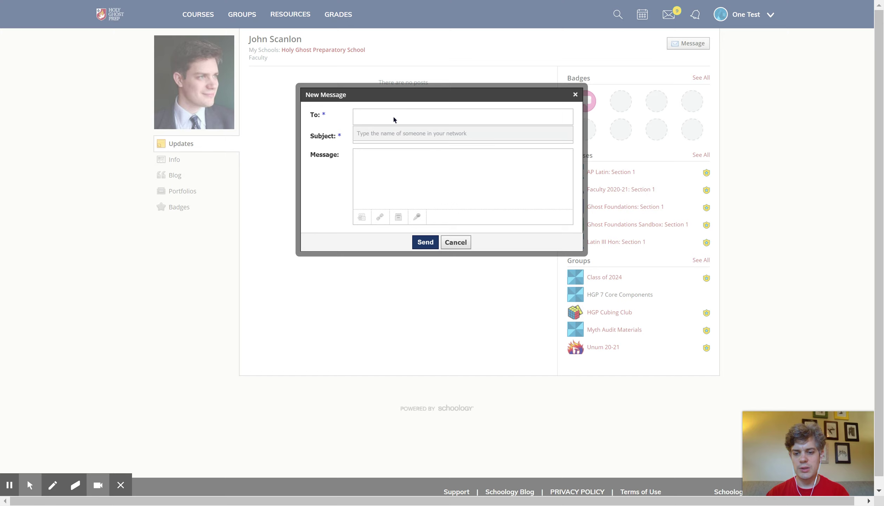
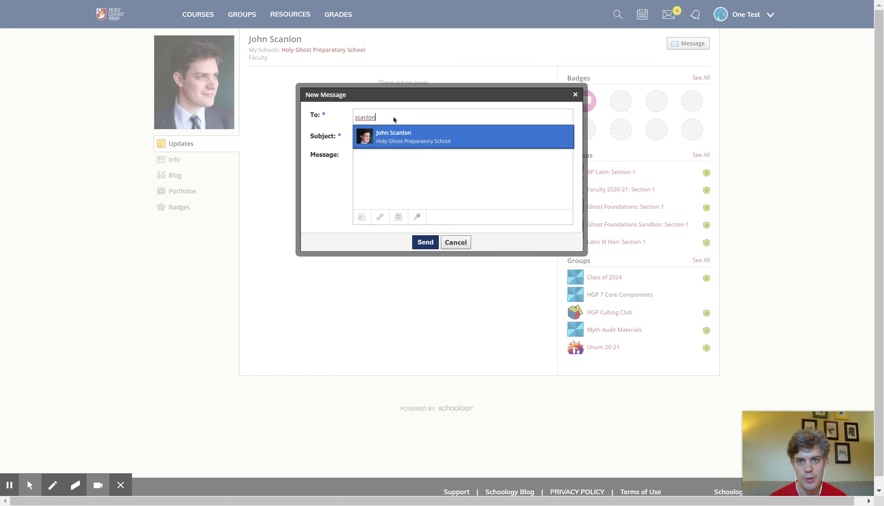
pyautogui.click(402, 139)
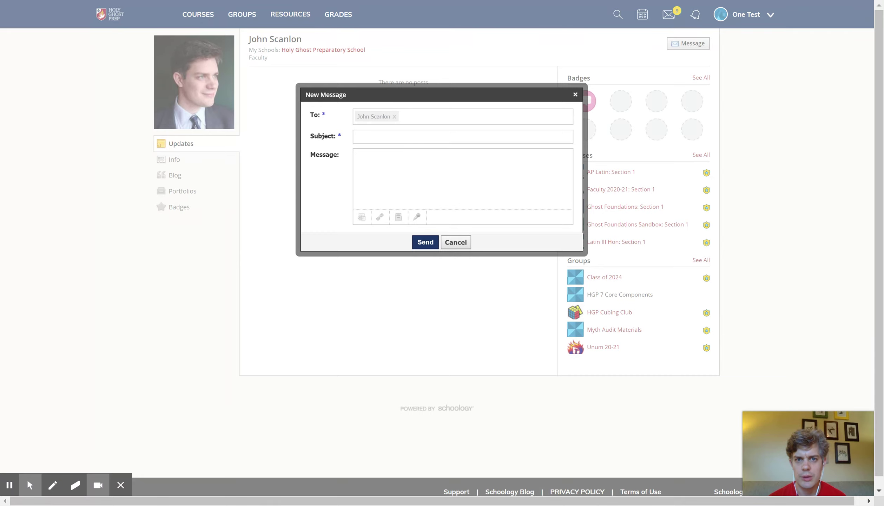
# Enter the subject 'WH1 Test'.
pyautogui.click(395, 138)
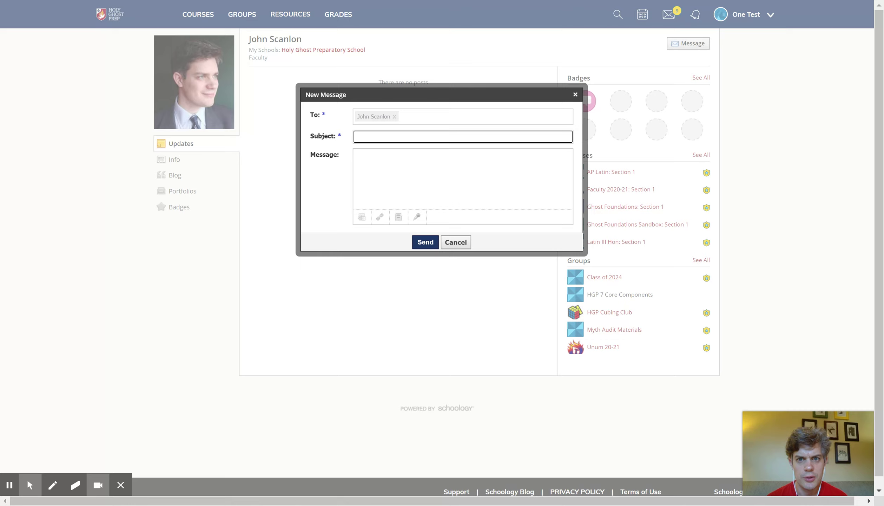
pyautogui.write('WH1 Test')
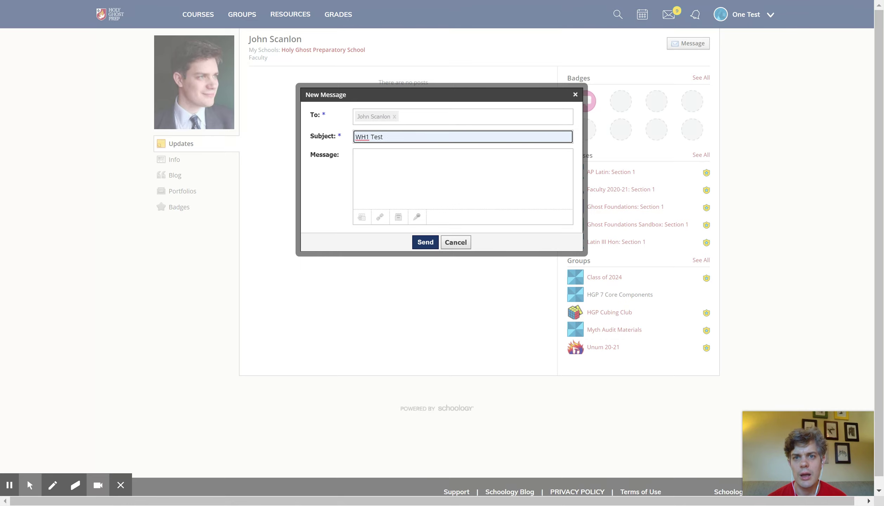
pyautogui.click(395, 171)
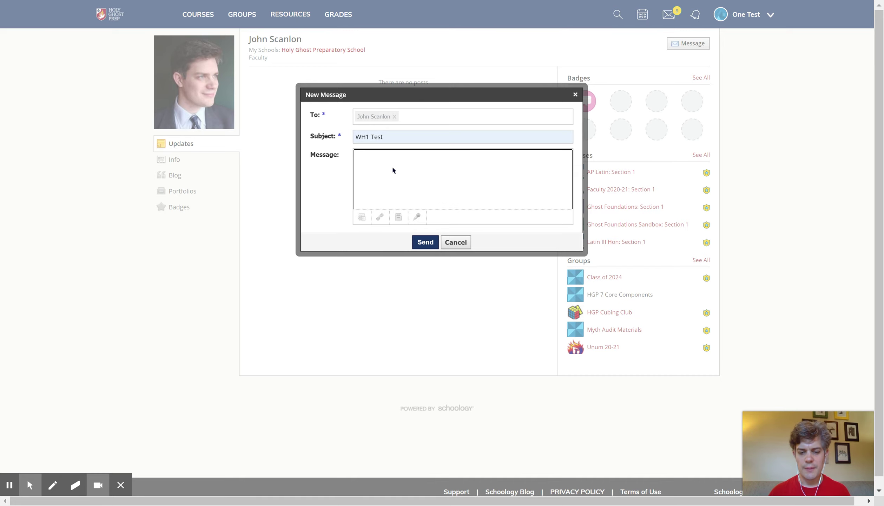
# Draft a greeting and 'hey whats my te' in the body, then erase it all.
pyautogui.write('Dear Dr. Scanlon,')
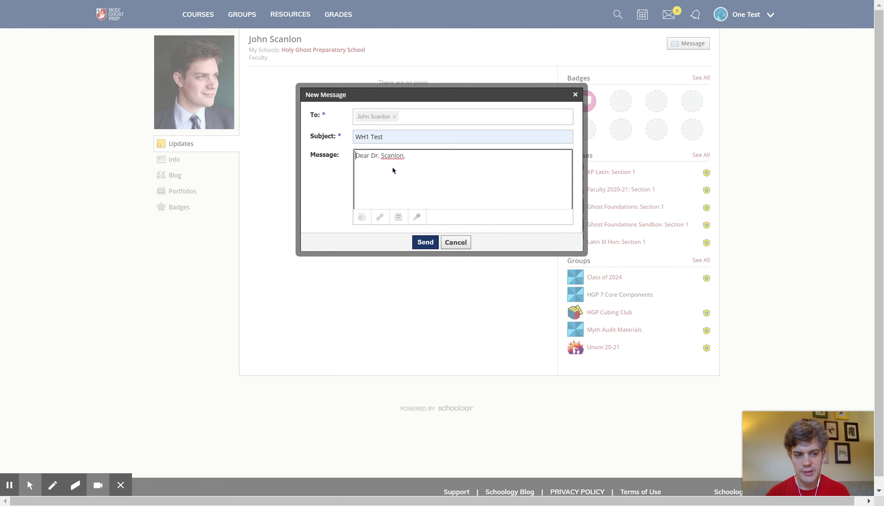
pyautogui.press('Delete')
pyautogui.press('Delete')
pyautogui.press('Delete')
pyautogui.press('Delete')
pyautogui.press('Delete')
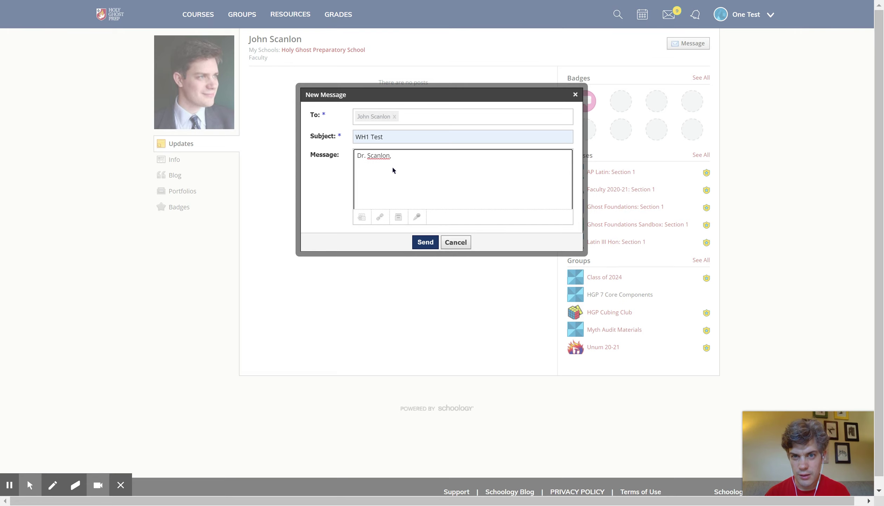
pyautogui.press('Delete')
pyautogui.click(431, 159)
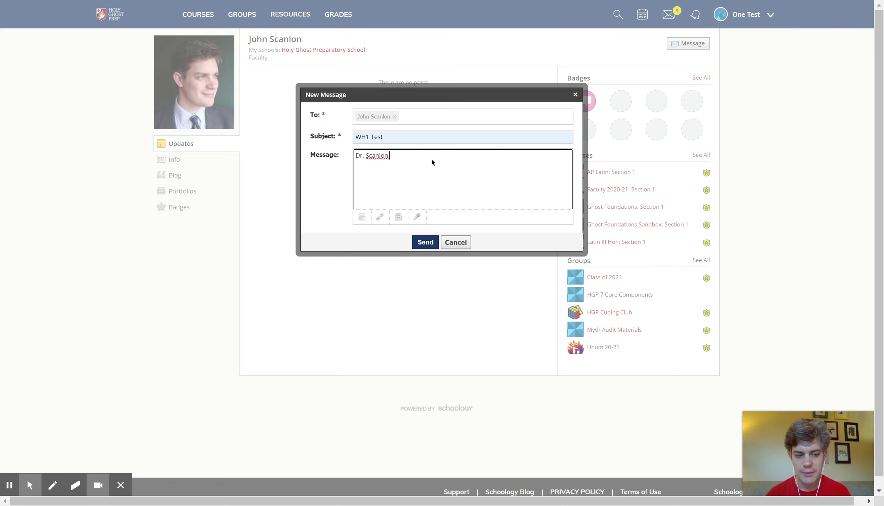
pyautogui.press('Return')
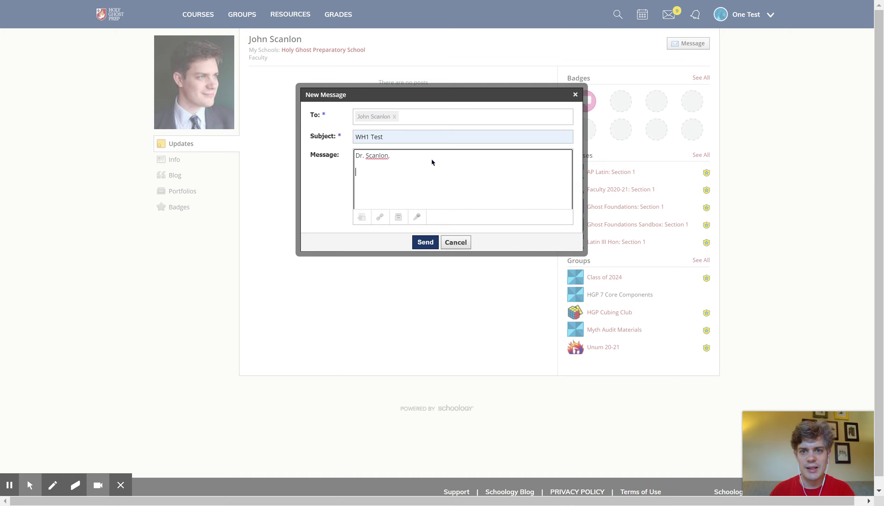
pyautogui.write('hey')
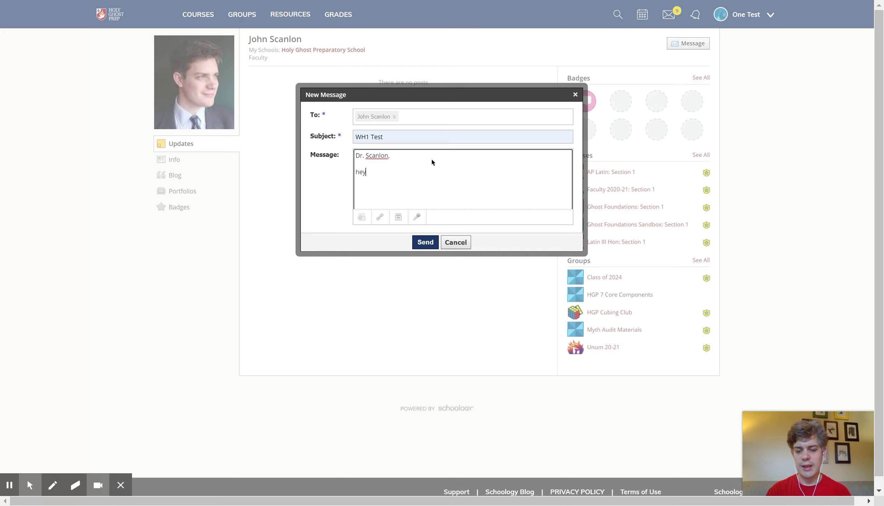
pyautogui.write(' whats my test scor')
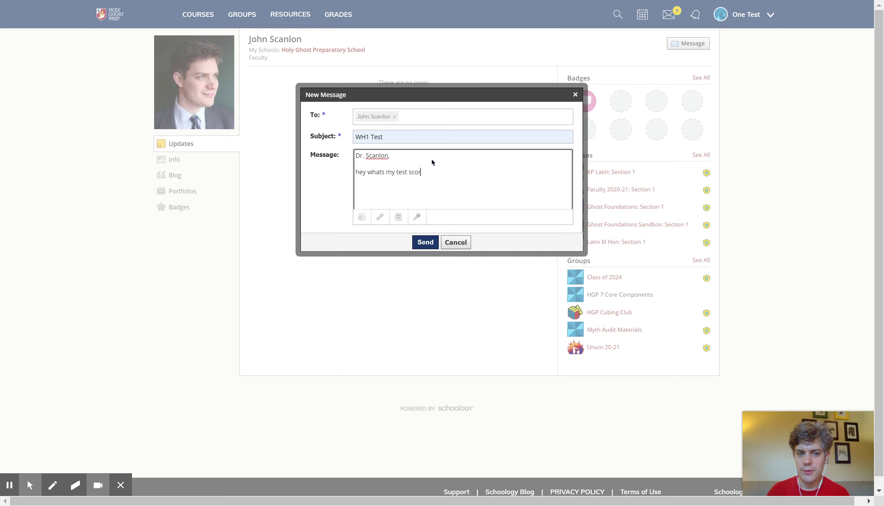
pyautogui.press('BackSpace')
pyautogui.press('BackSpace')
pyautogui.press('BackSpace')
pyautogui.press('BackSpace')
pyautogui.press('BackSpace')
pyautogui.press('BackSpace')
pyautogui.press('BackSpace')
pyautogui.press('BackSpace')
pyautogui.press('BackSpace')
pyautogui.press('BackSpace')
pyautogui.press('BackSpace')
pyautogui.press('BackSpace')
pyautogui.press('BackSpace')
pyautogui.press('BackSpace')
pyautogui.press('BackSpace')
pyautogui.press('BackSpace')
pyautogui.press('BackSpace')
pyautogui.press('BackSpace')
pyautogui.press('BackSpace')
pyautogui.press('BackSpace')
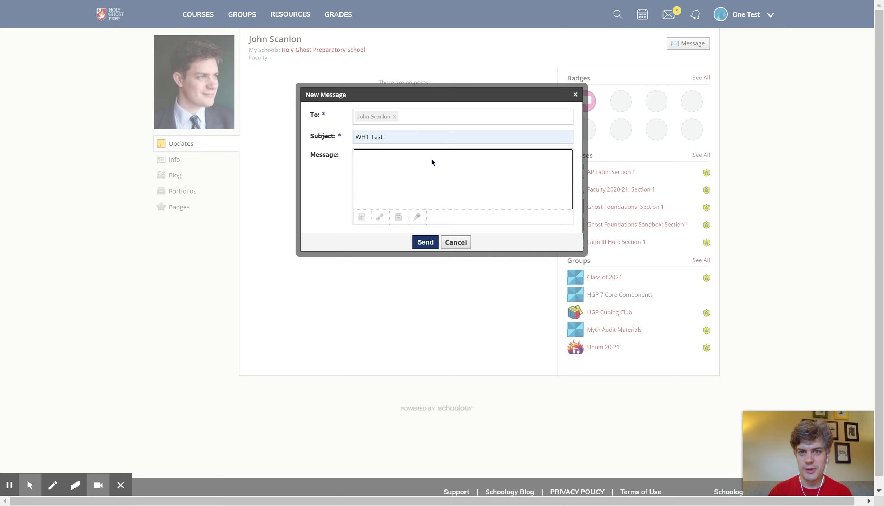
# Write 'Dr. Scanlon,', 'Could you please tell me my test sfore.' and 'Name' as separate paragraphs.
pyautogui.write('Dr. Sc')
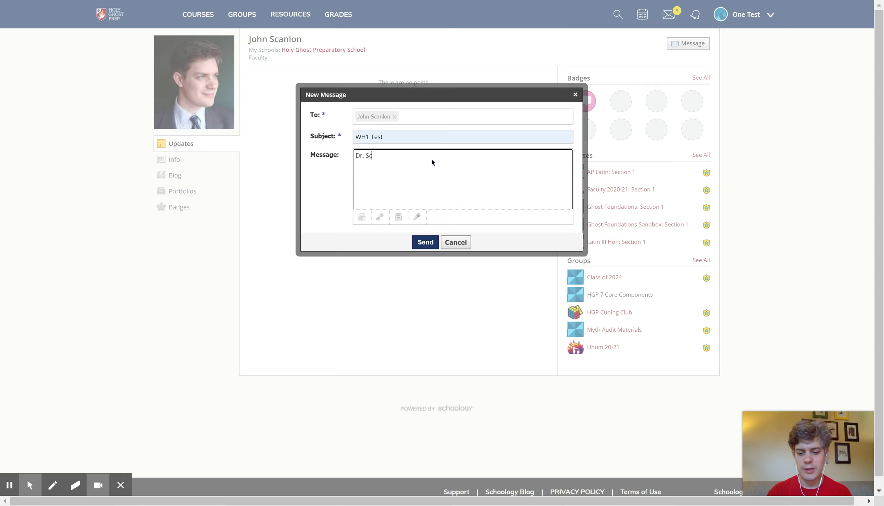
pyautogui.write('anlon,')
pyautogui.press('Return')
pyautogui.press('Return')
pyautogui.write('Could')
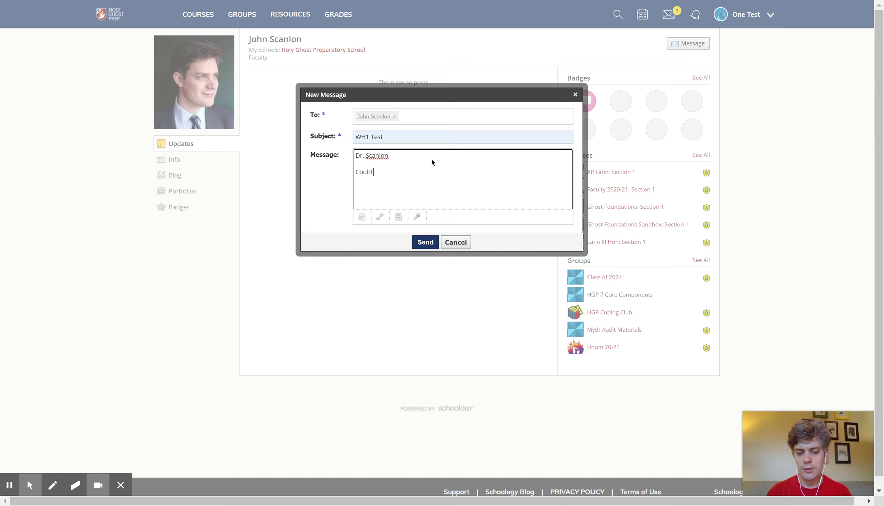
pyautogui.write(' you please tell')
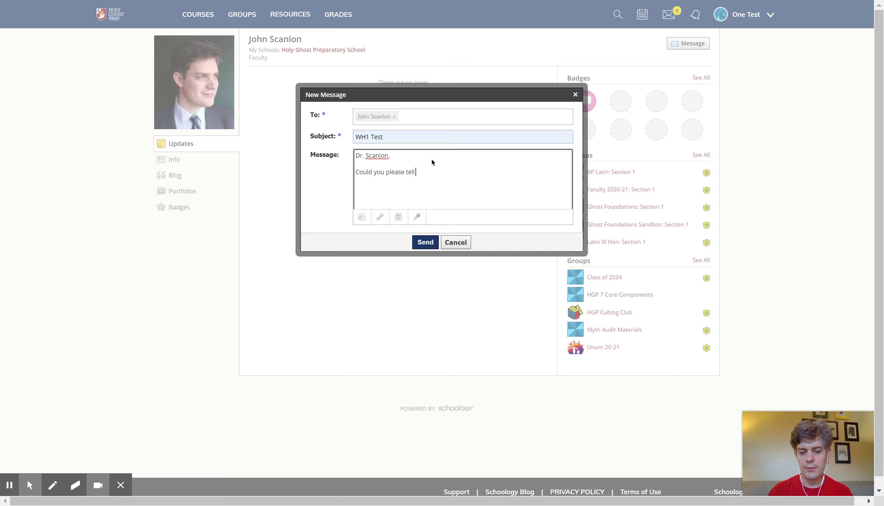
pyautogui.write(' me my test sf')
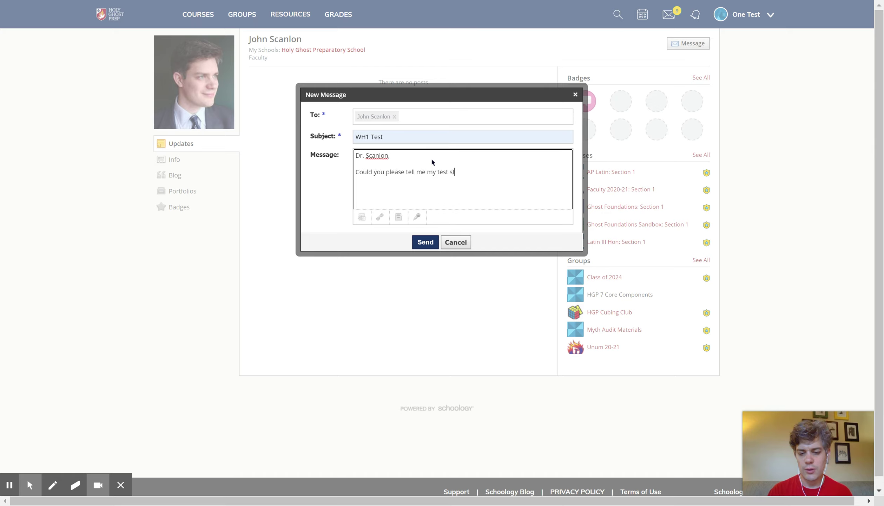
pyautogui.write('ore.')
pyautogui.press('Return')
pyautogui.press('Return')
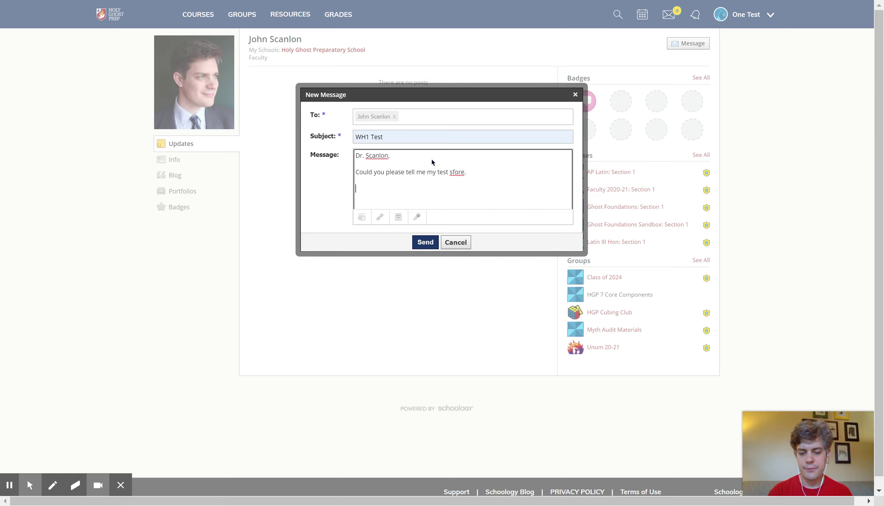
pyautogui.write('Name')
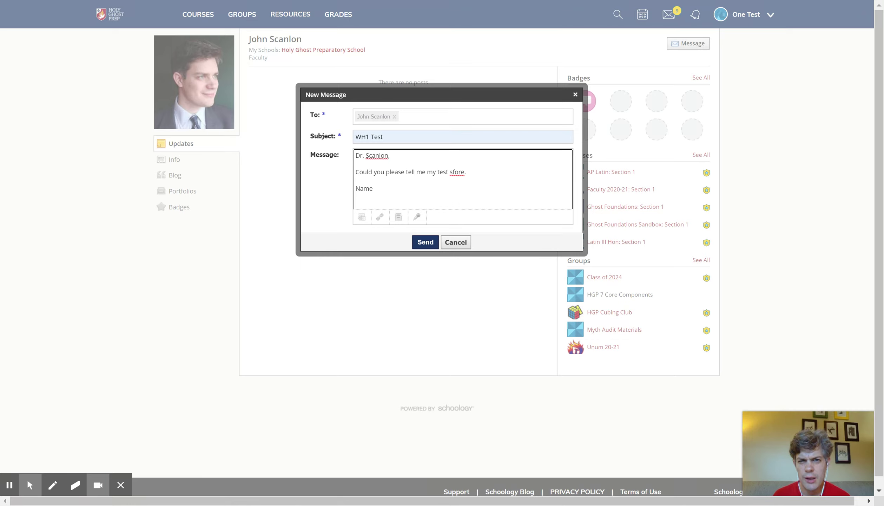
# Correct the misspelled 'sfore' to 'score' in the request sentence.
pyautogui.doubleClick(462, 173)
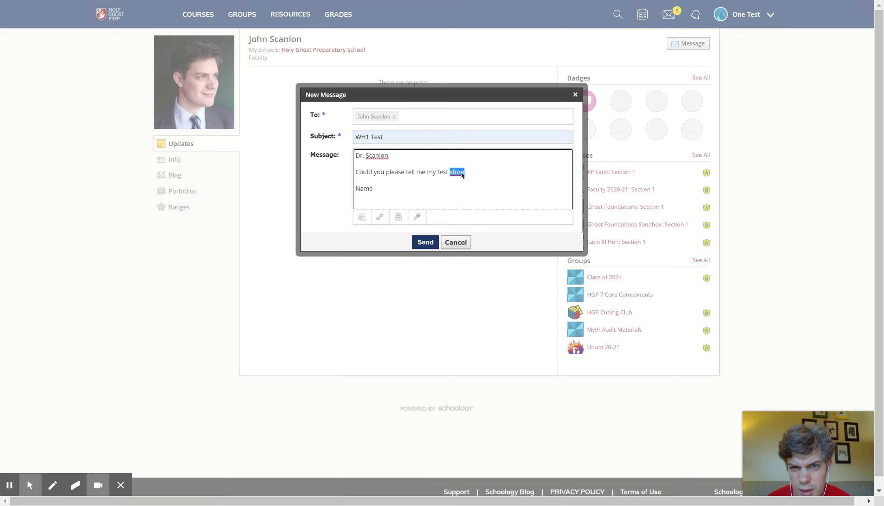
pyautogui.click(453, 170)
pyautogui.click(478, 177)
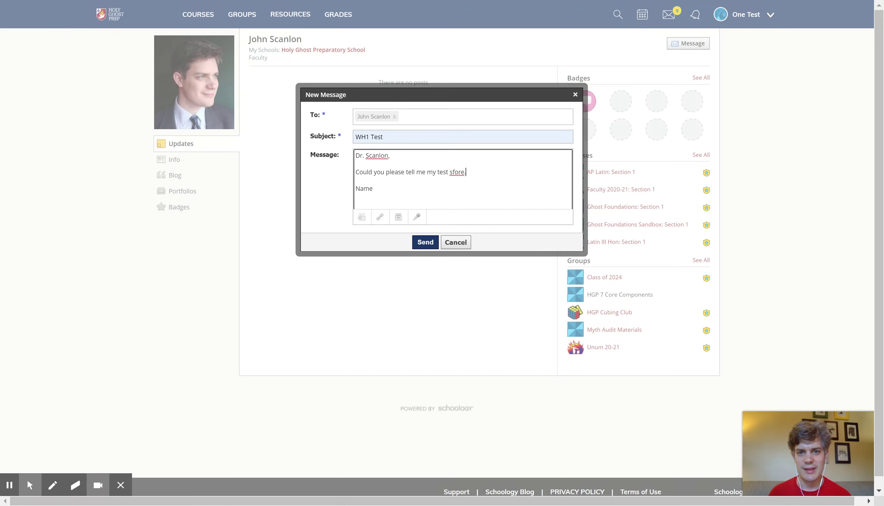
pyautogui.doubleClick(457, 171)
pyautogui.write('scor')
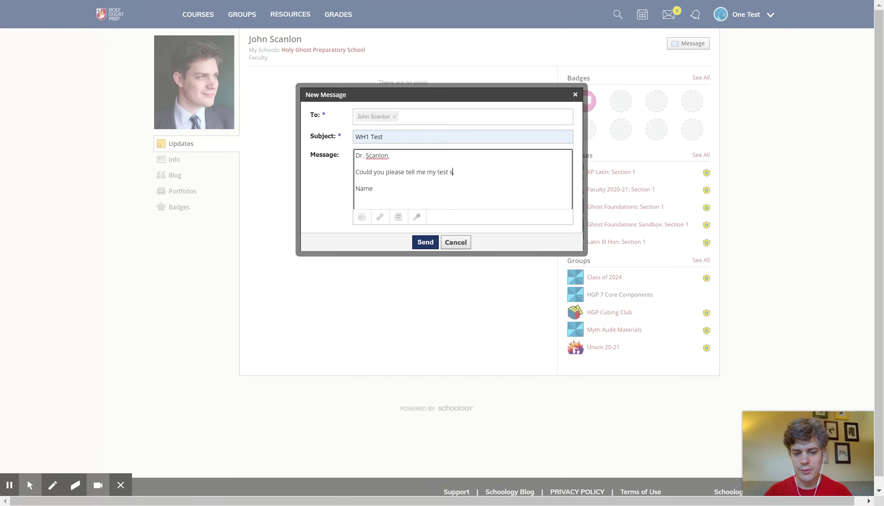
pyautogui.write('e')
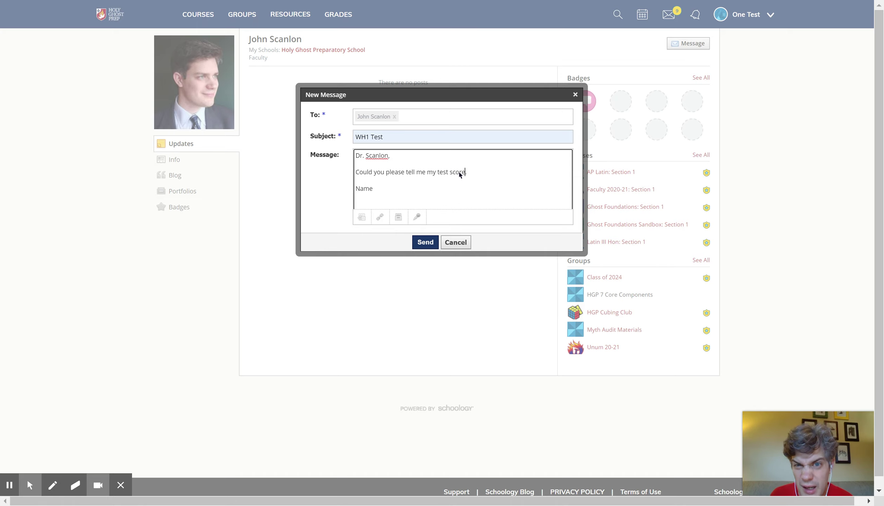
# Add a 'Thanks,' line above the Name sign-off.
pyautogui.click(391, 190)
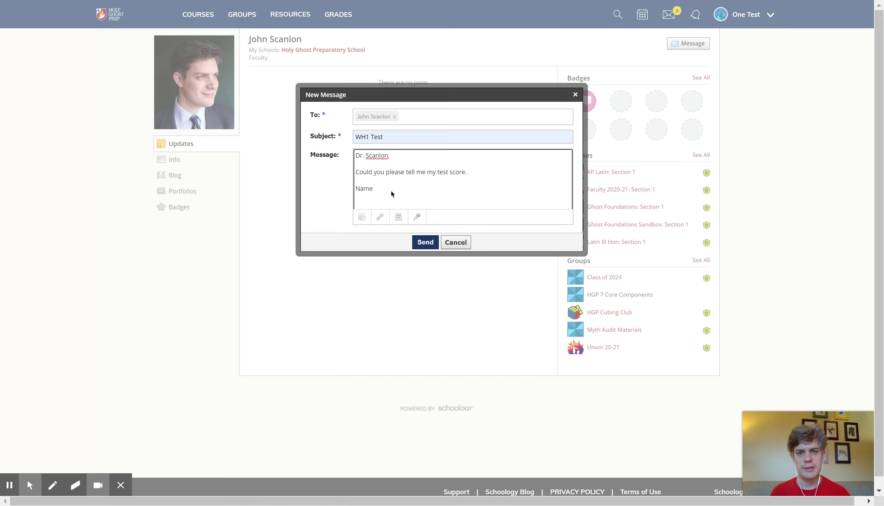
pyautogui.press('Return')
pyautogui.write('Thanks,')
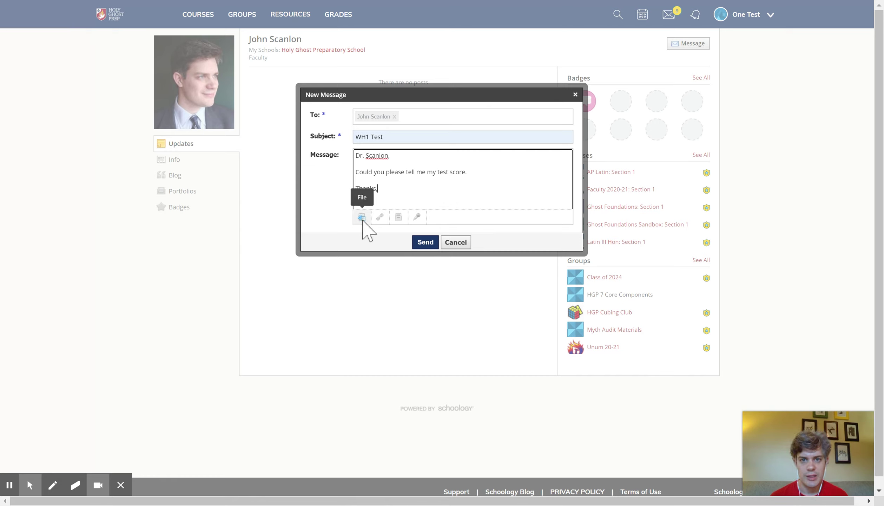
pyautogui.click(361, 216)
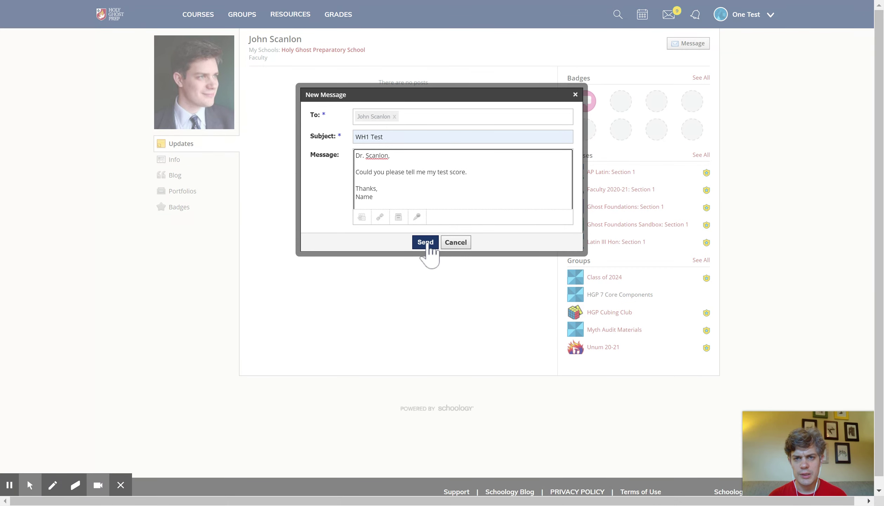
# Send the WH1 Test message and confirm it tops the Sent Messages list.
pyautogui.click(426, 242)
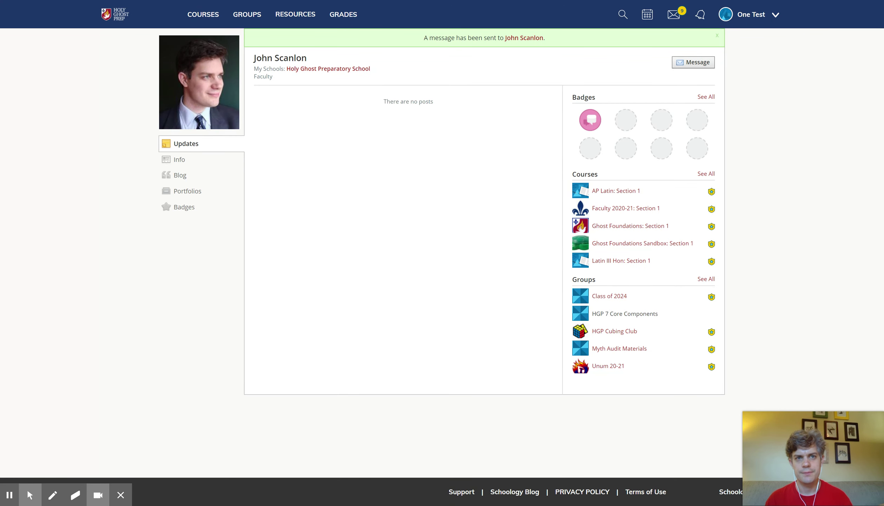
pyautogui.click(679, 18)
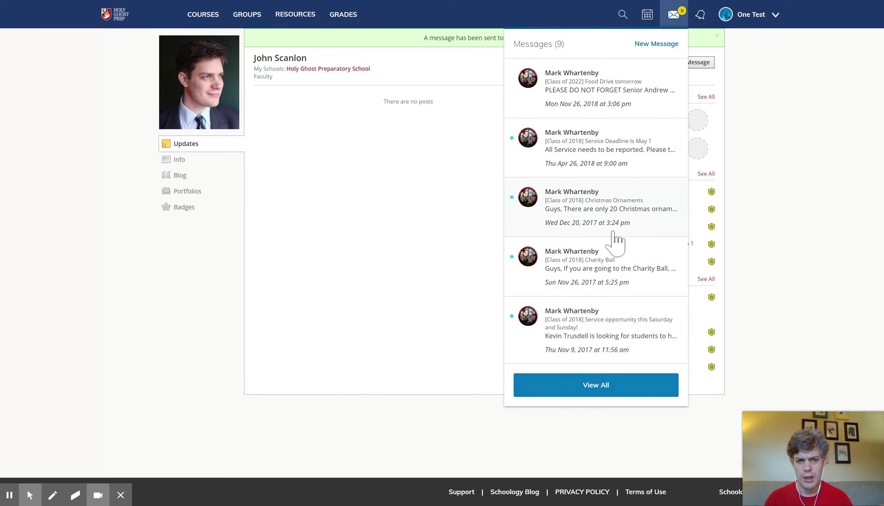
pyautogui.click(594, 390)
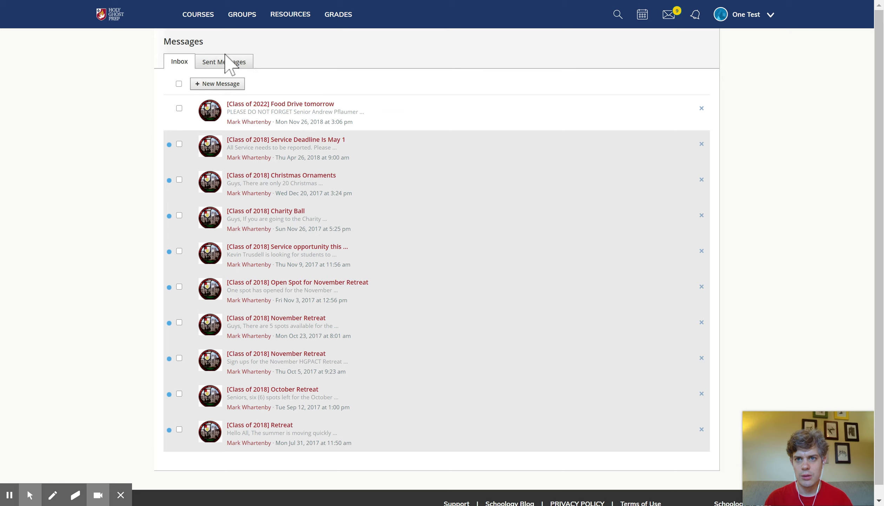
pyautogui.click(226, 62)
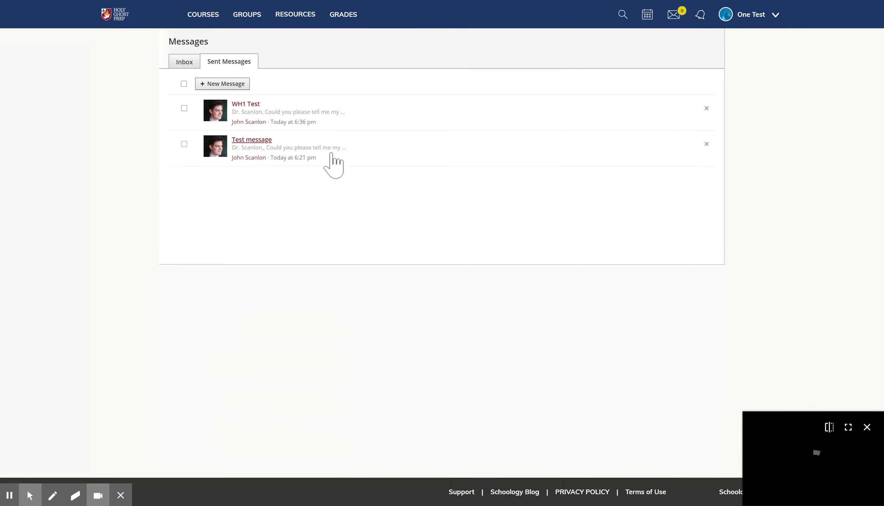